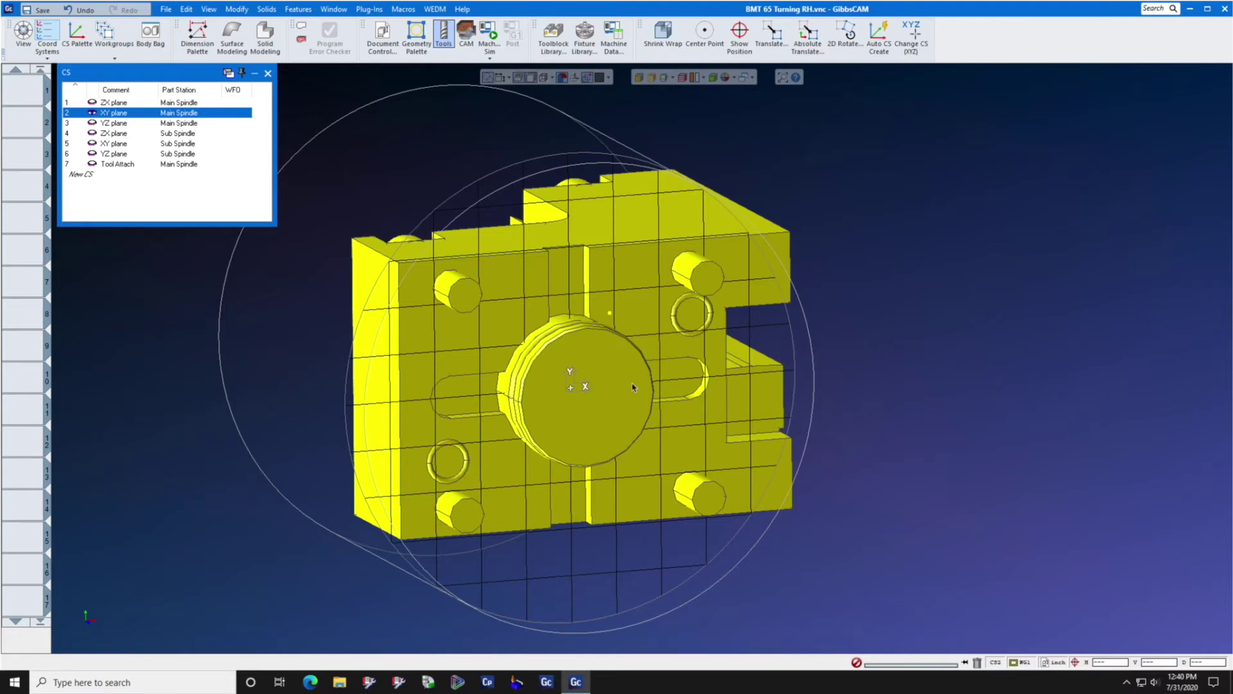
Inspect the turning block from different angles and review the document's machine, material and workspace settings
key(Left)
key(Left)
key(Left)
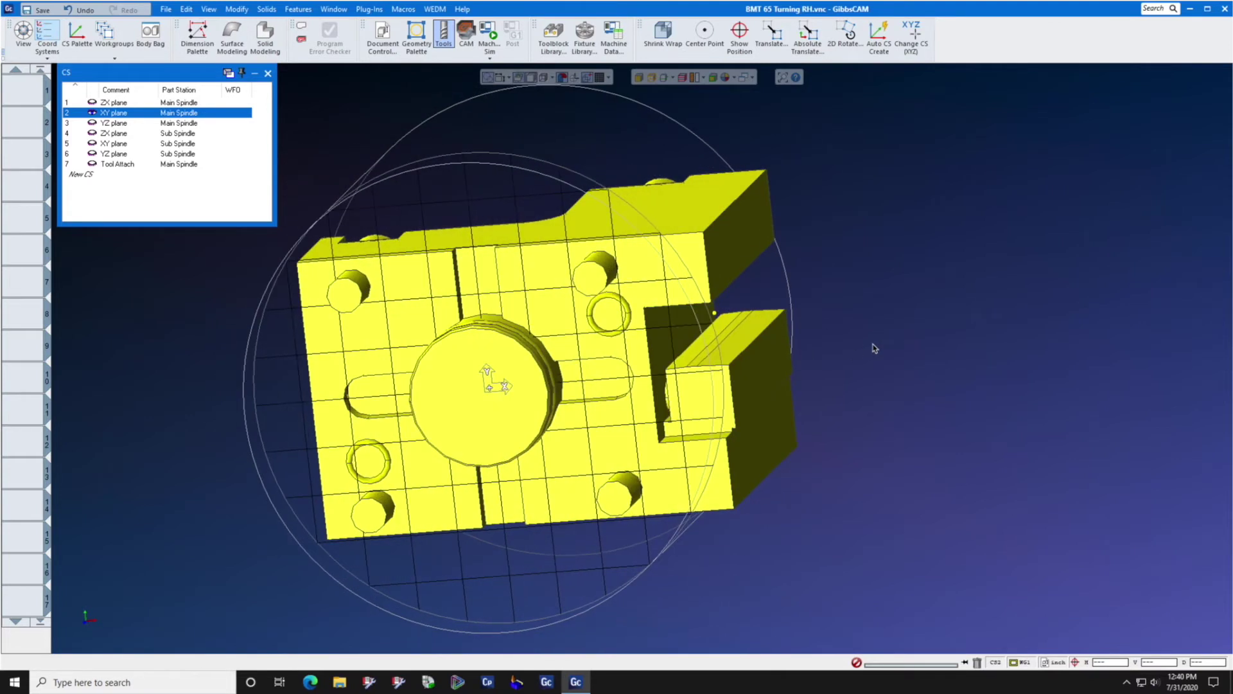
key(Right)
key(Right)
key(Right)
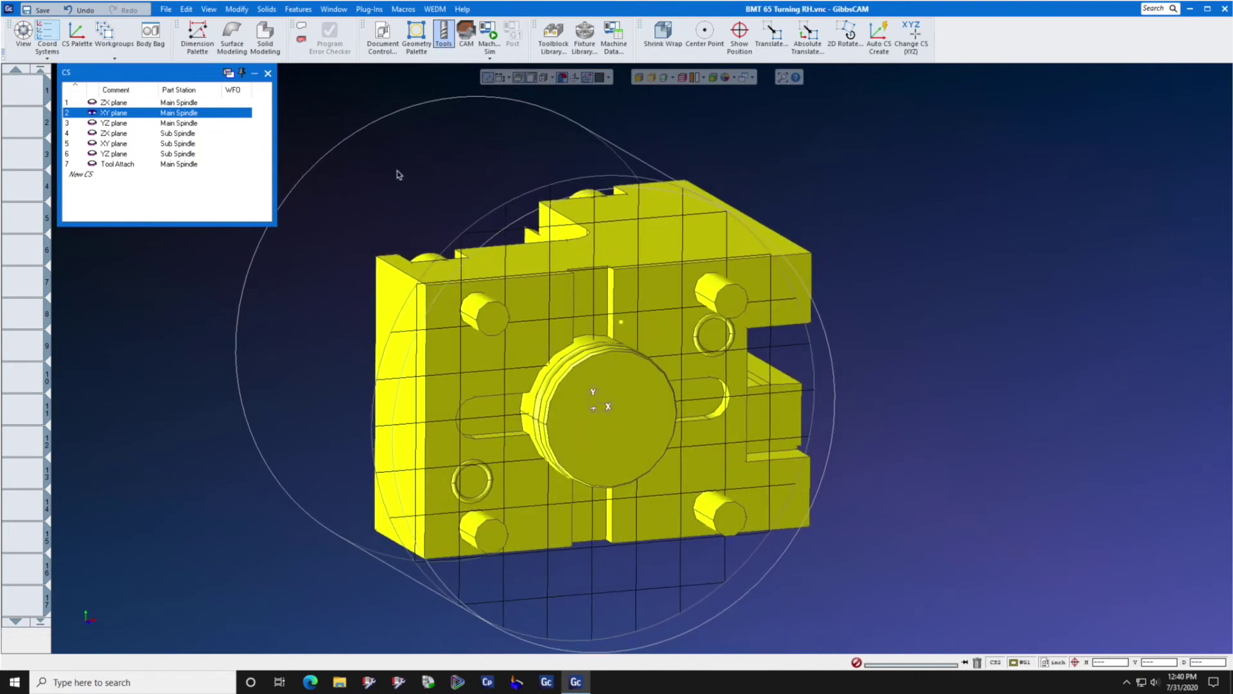
click(383, 47)
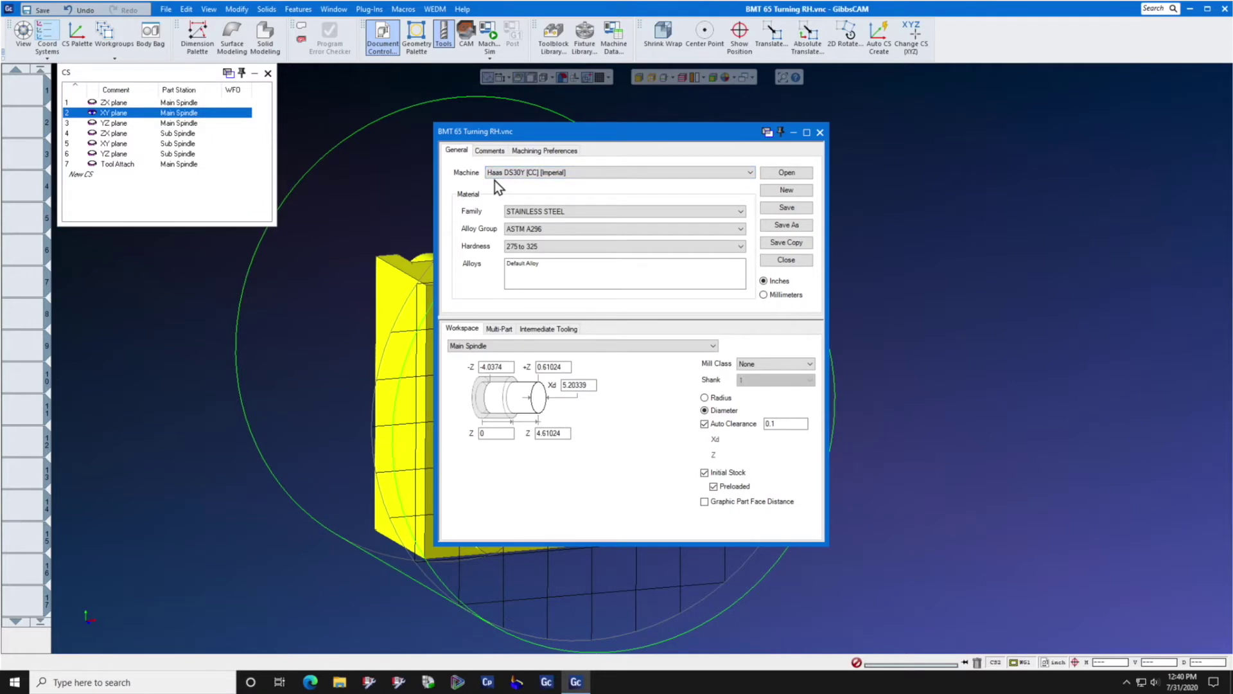
click(820, 132)
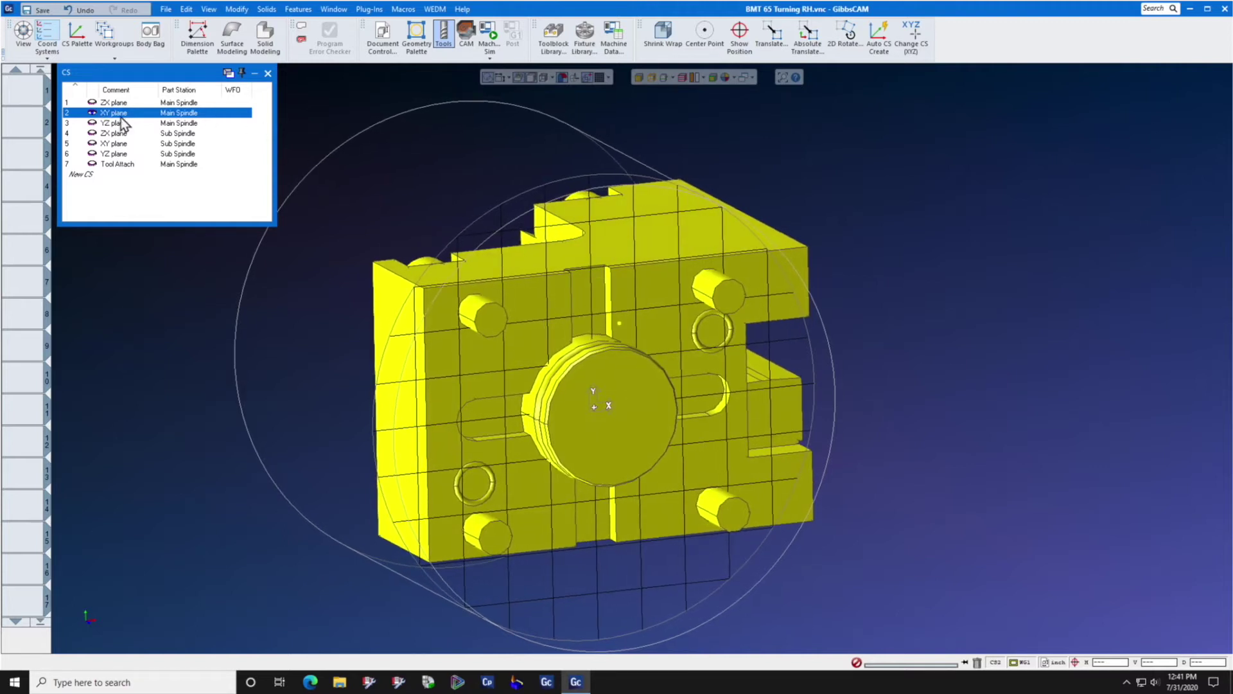
Examine the tool pocket and the tool attachment point from the back, side and front of the block
mouse_move(627, 418)
middle_down()
mouse_move(552, 372)
mouse_move(611, 398)
mouse_move(607, 414)
middle_up()
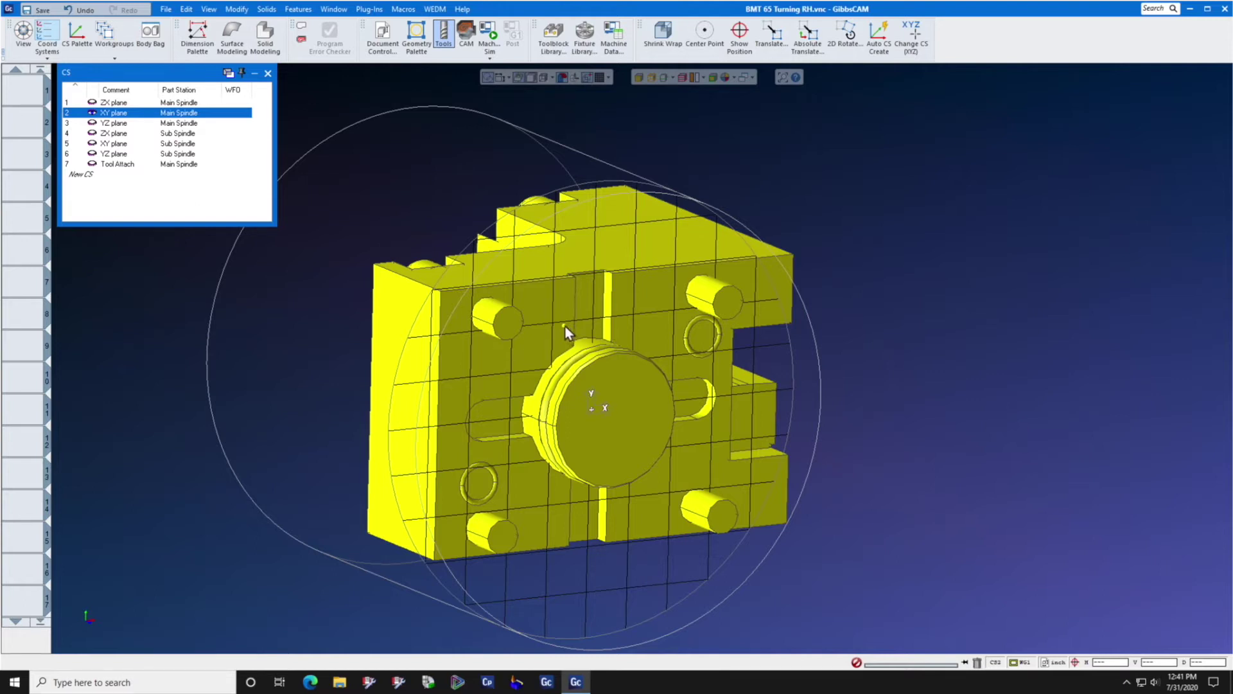
middle_drag(563, 326, 469, 394)
scroll(468, 395, up, 2)
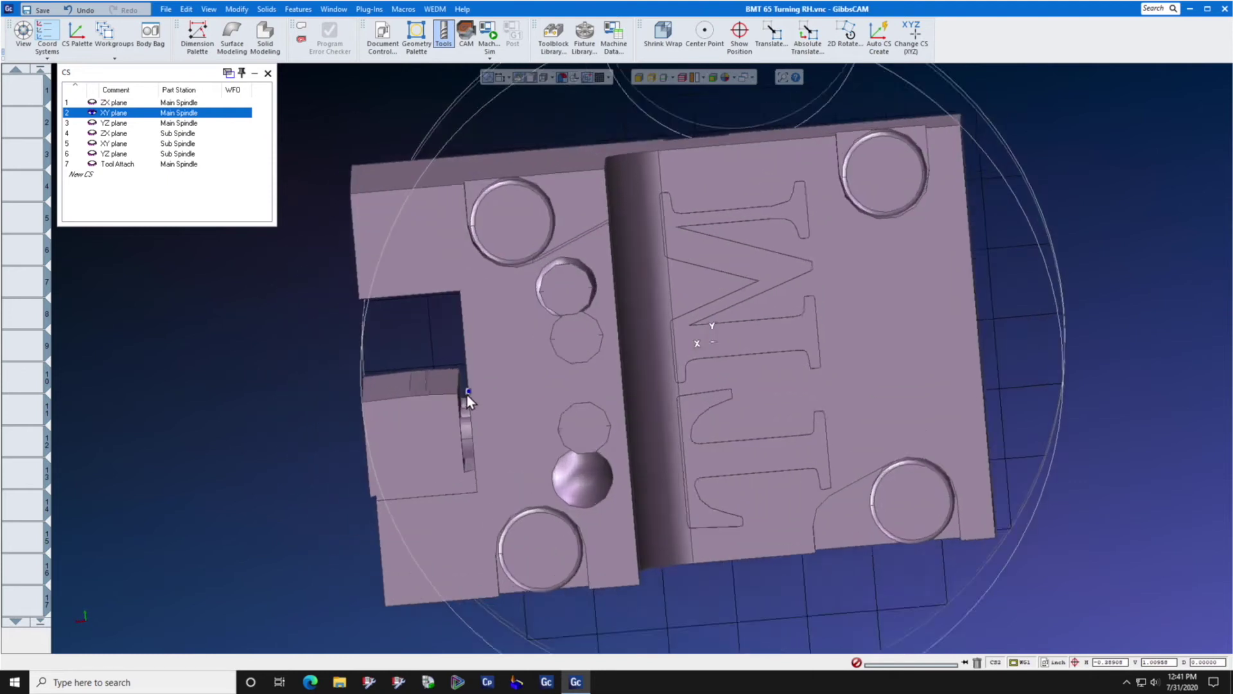
scroll(468, 395, up, 1)
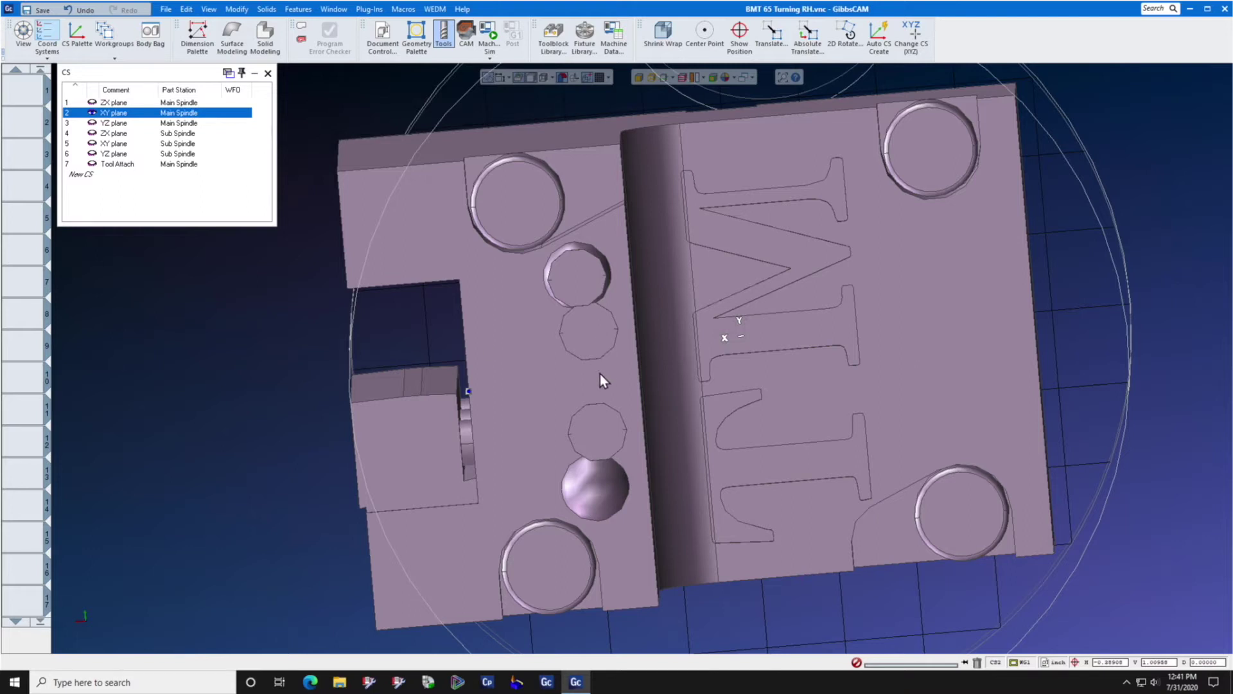
middle_drag(600, 375, 587, 391)
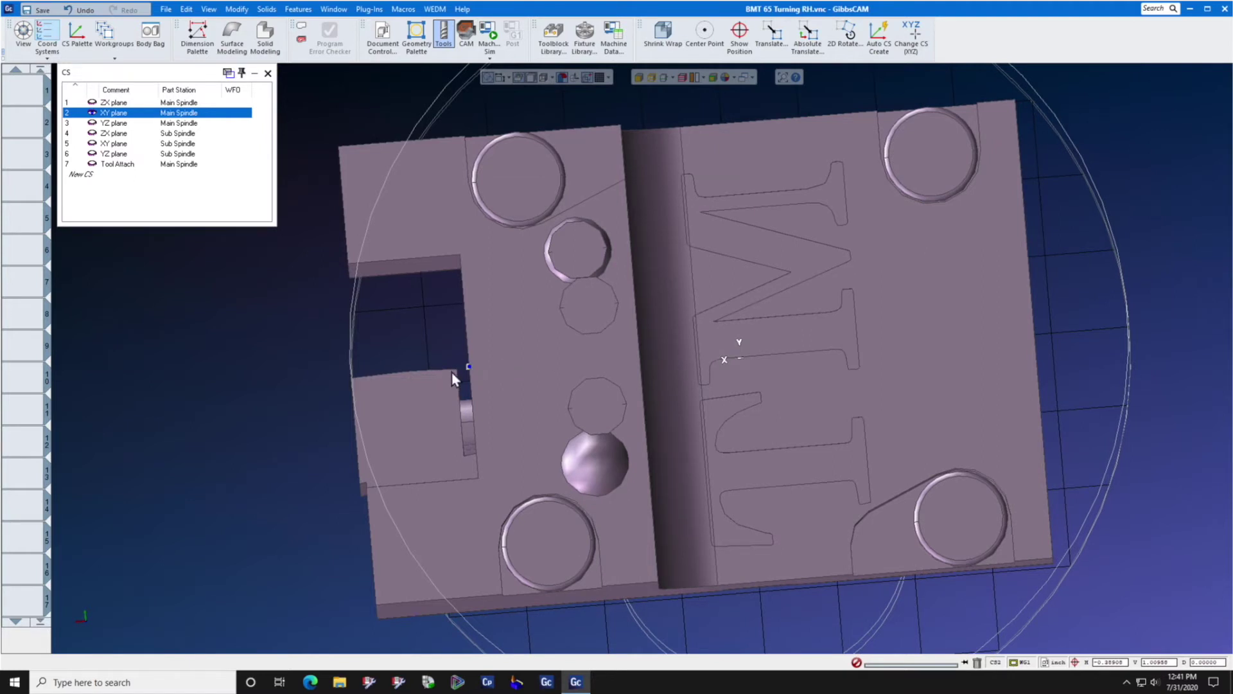
middle_drag(461, 371, 711, 363)
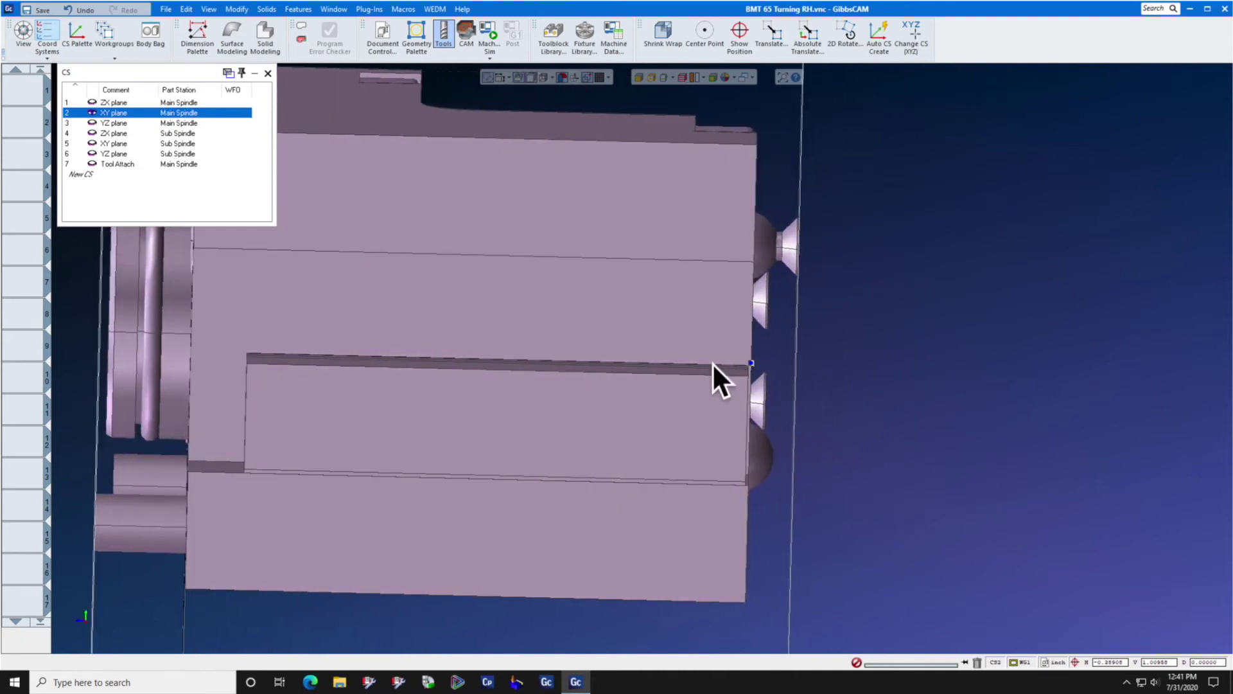
middle_drag(499, 403, 672, 334)
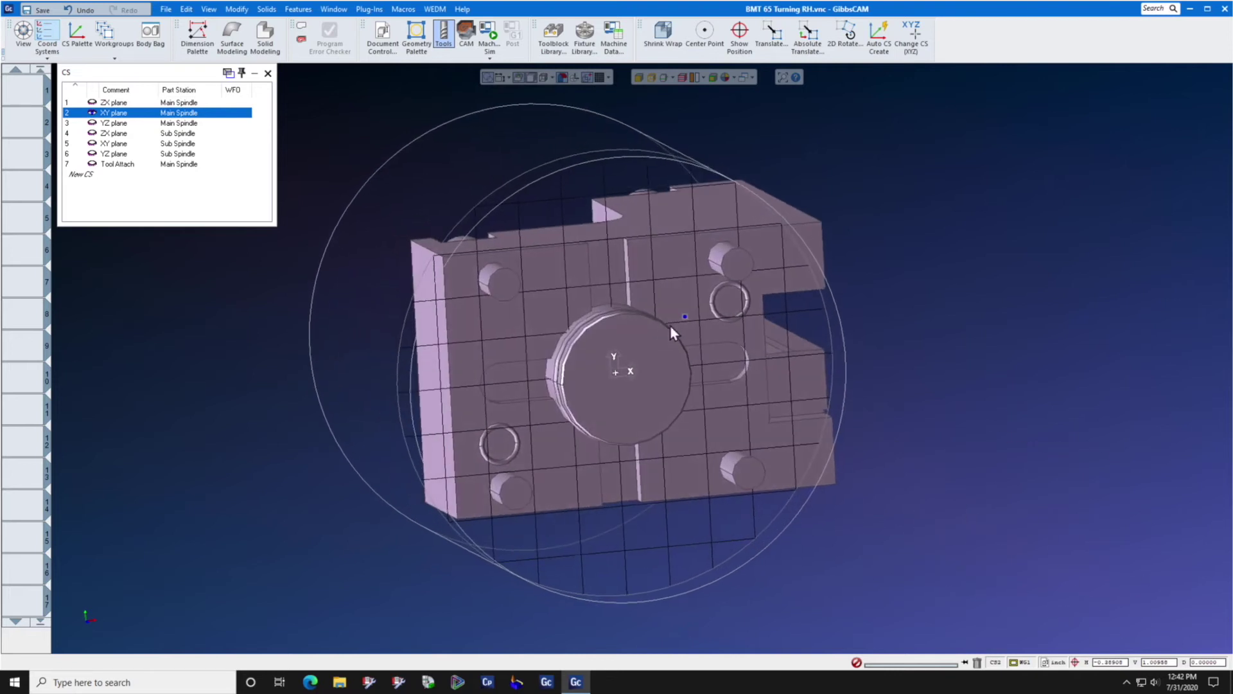
Compare the Tool Attach and main spindle XY plane coordinate systems, leaving Tool Attach active
click(111, 164)
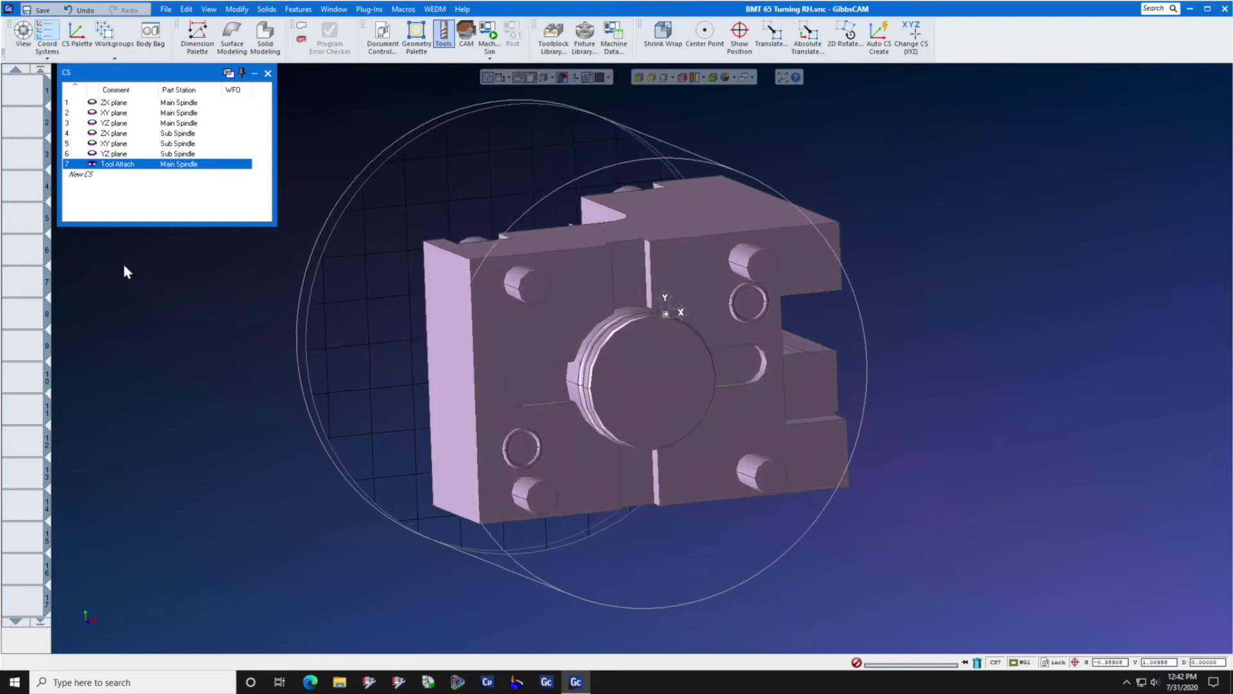
click(114, 113)
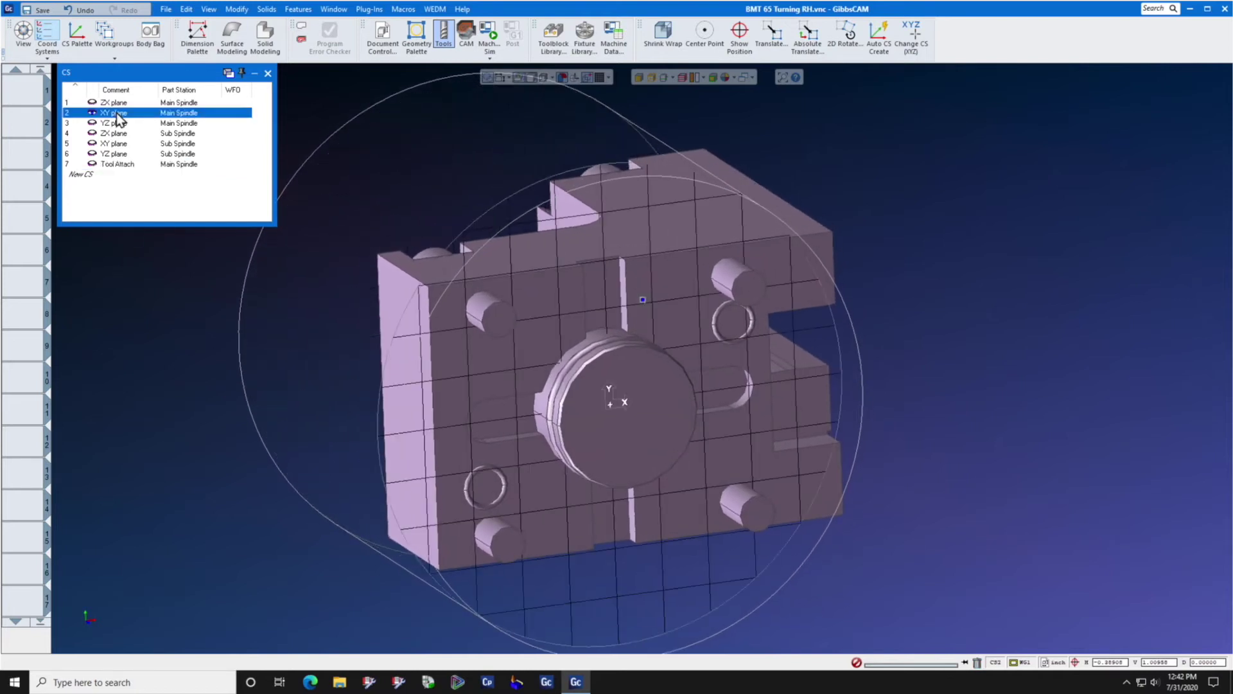
click(114, 164)
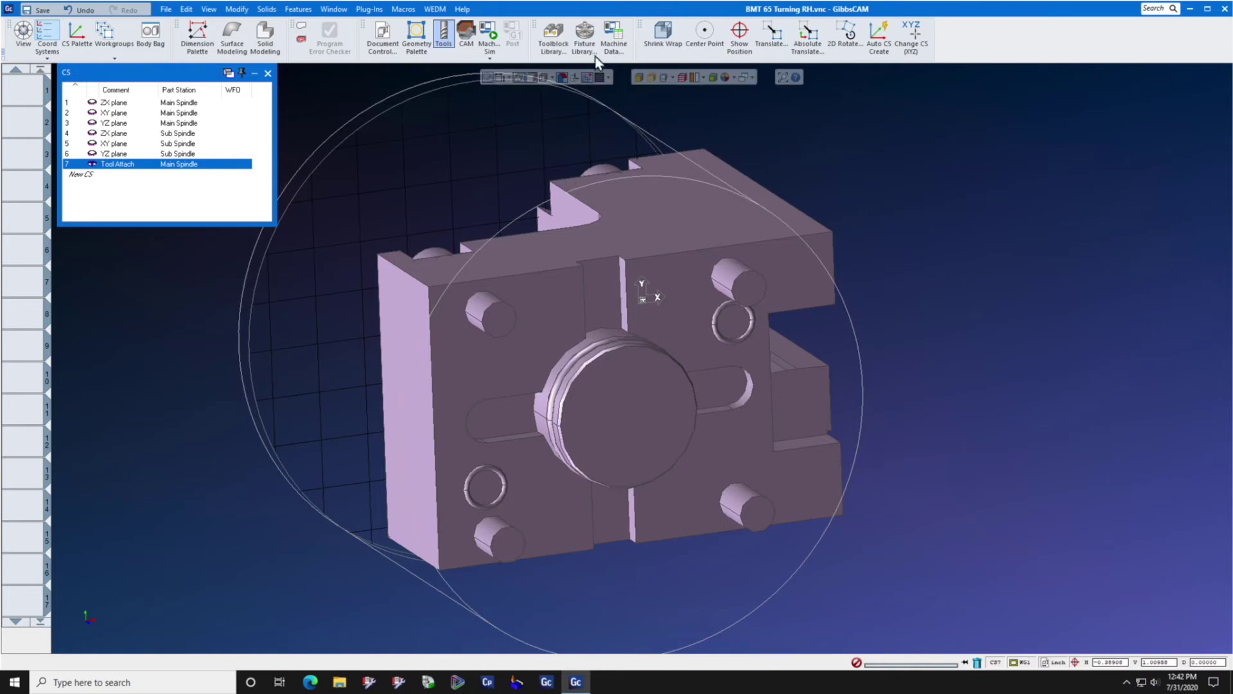
Open the BMT 65 Tool Blocks toolblock library for editing
click(553, 39)
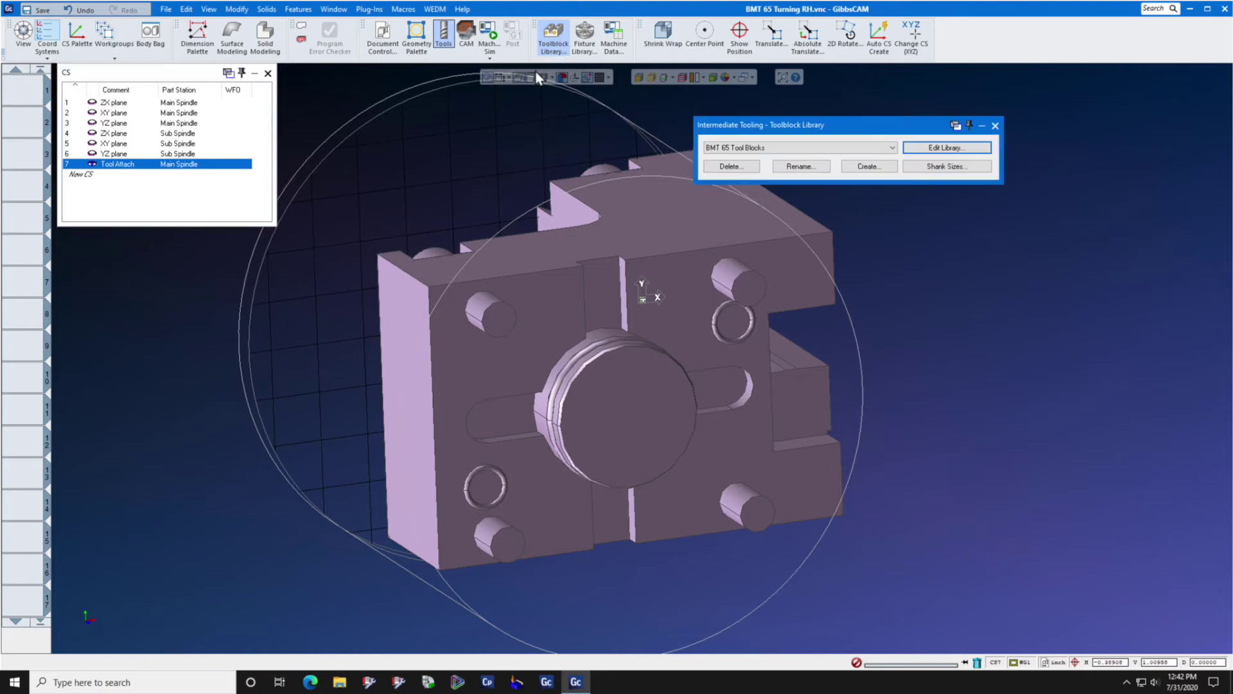
click(893, 148)
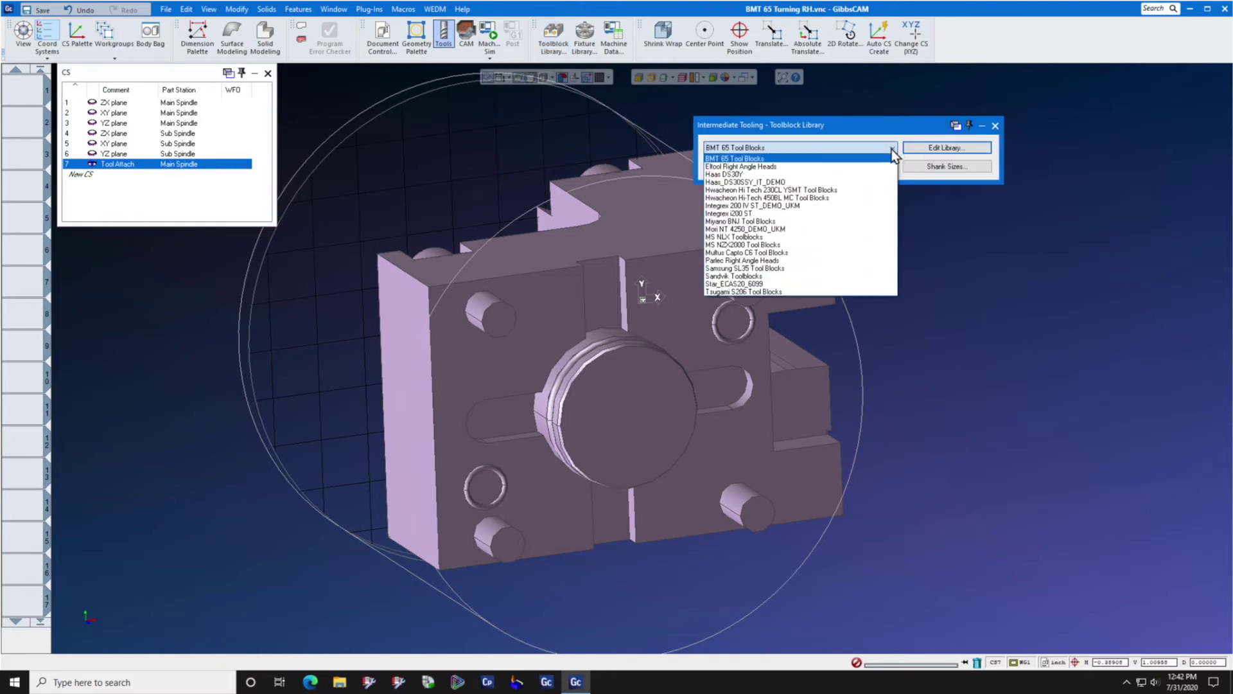
click(890, 160)
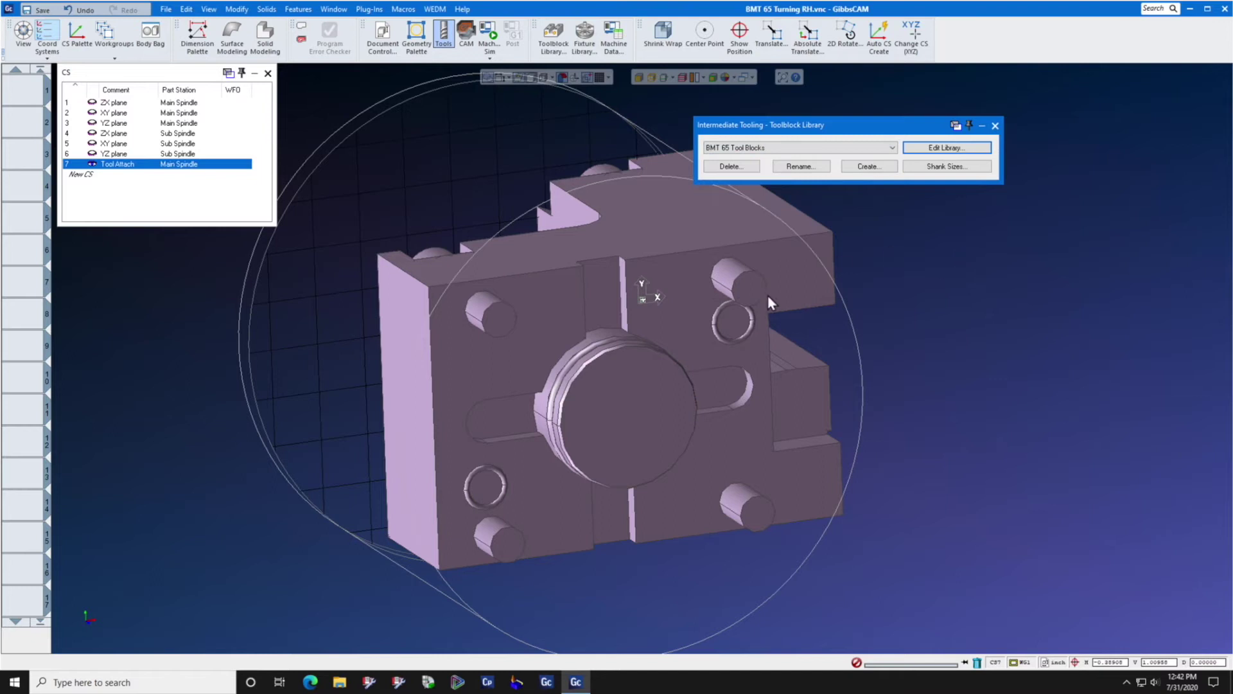
click(946, 147)
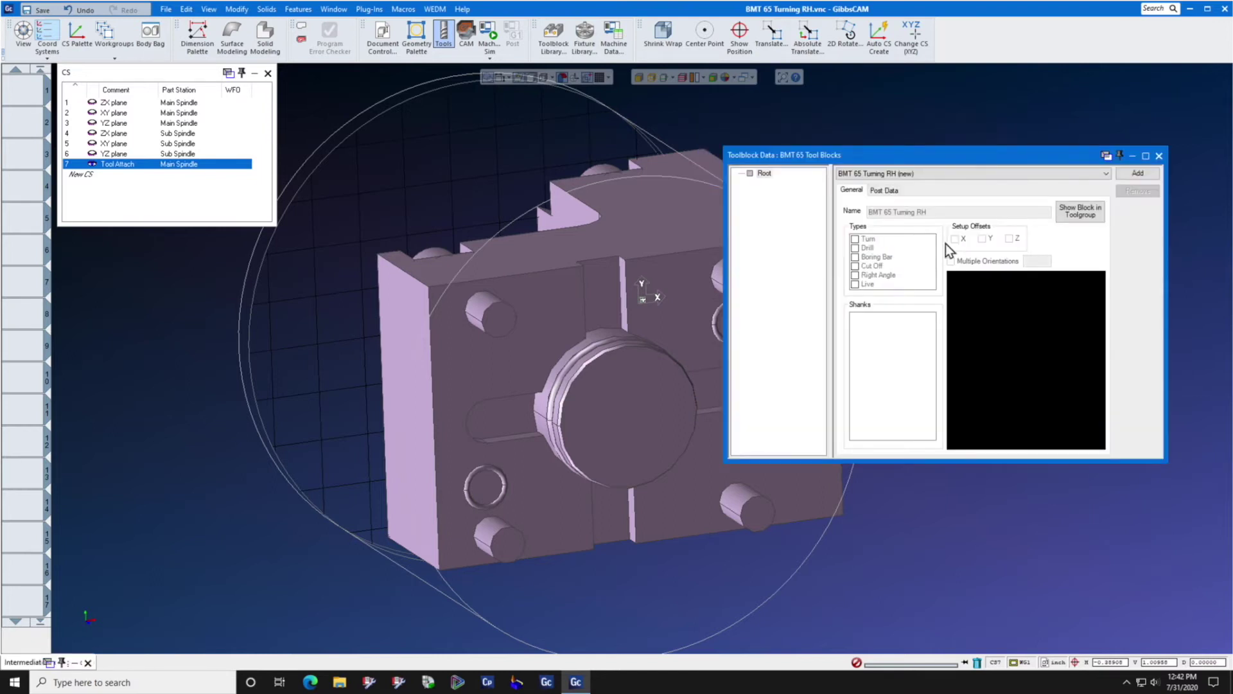
Select the block body and add an attachment node labelled "RH Turning" under the toolblock's root
middle_drag(719, 308, 666, 298)
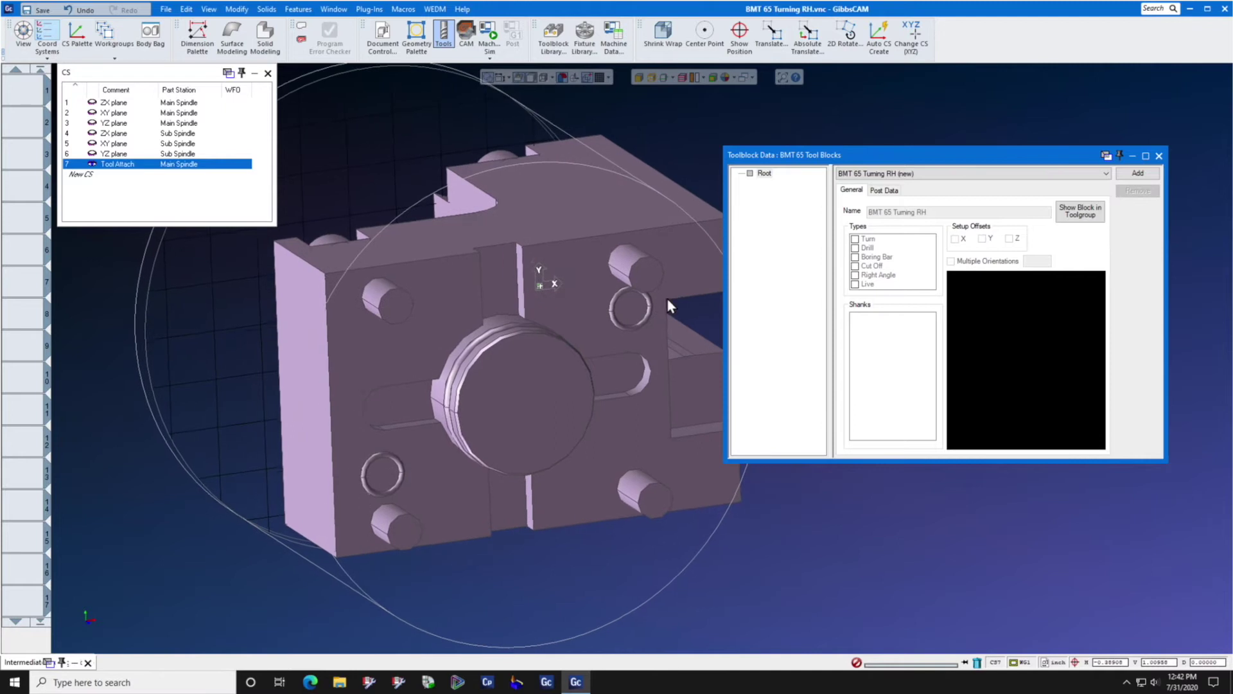
click(573, 312)
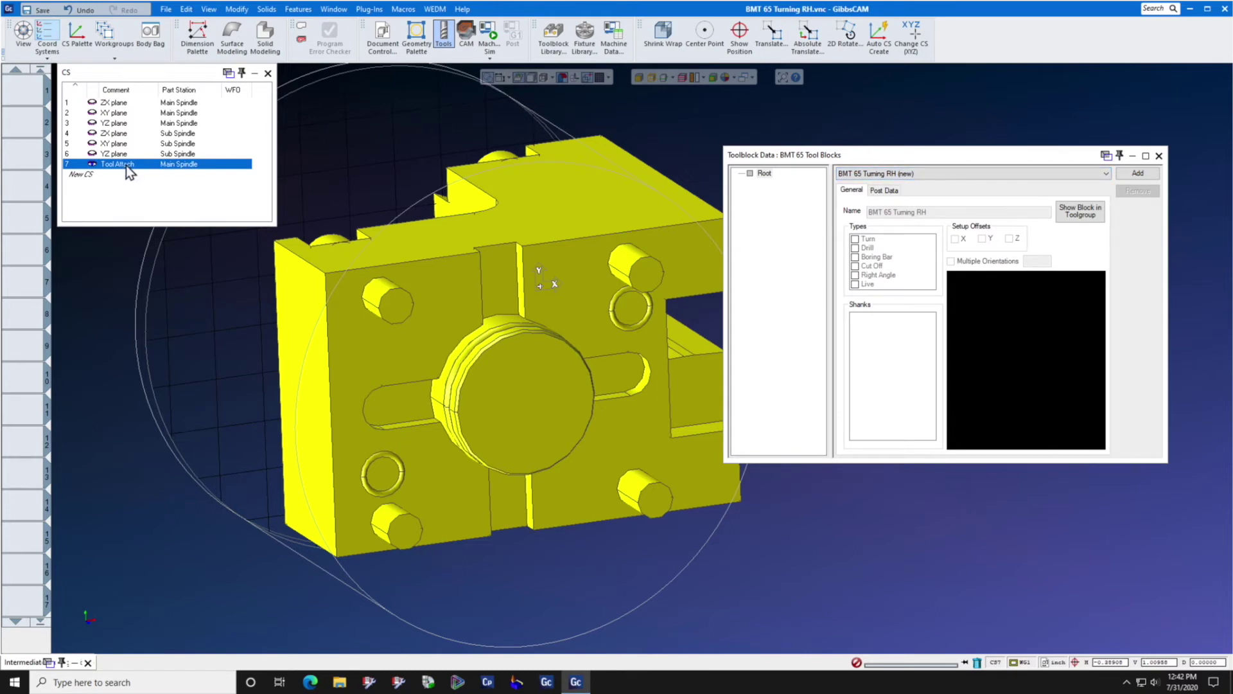
click(764, 175)
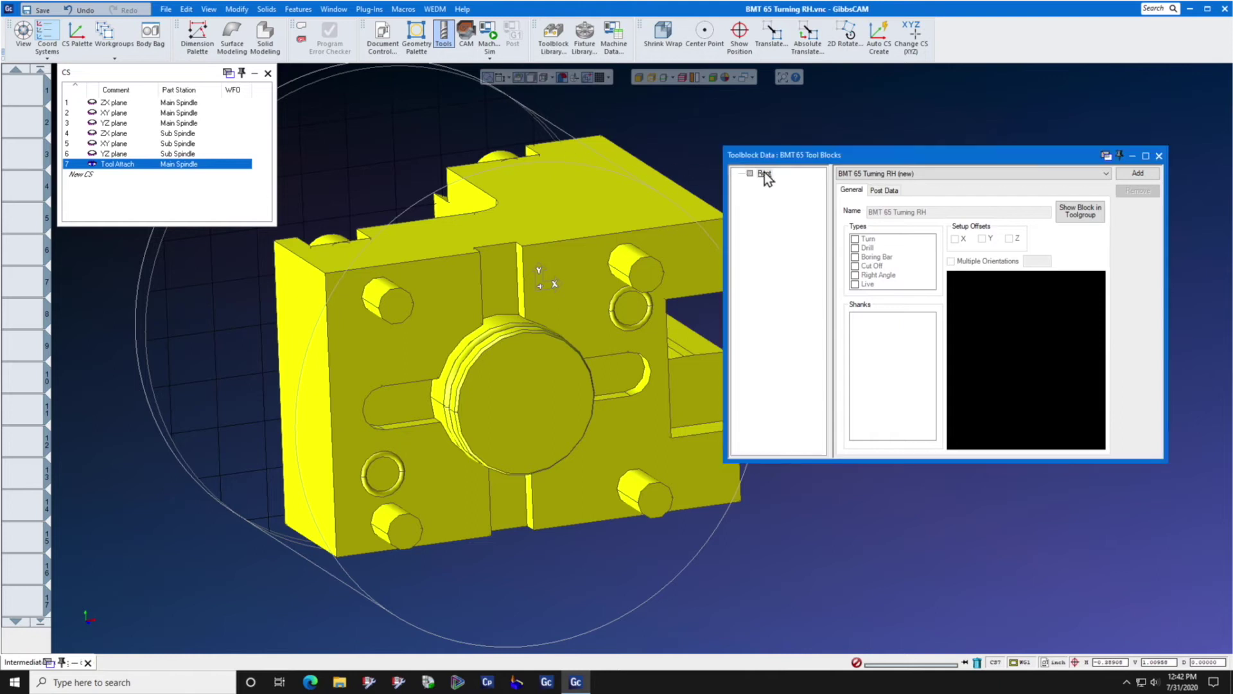
right_click(765, 175)
mouse_move(793, 178)
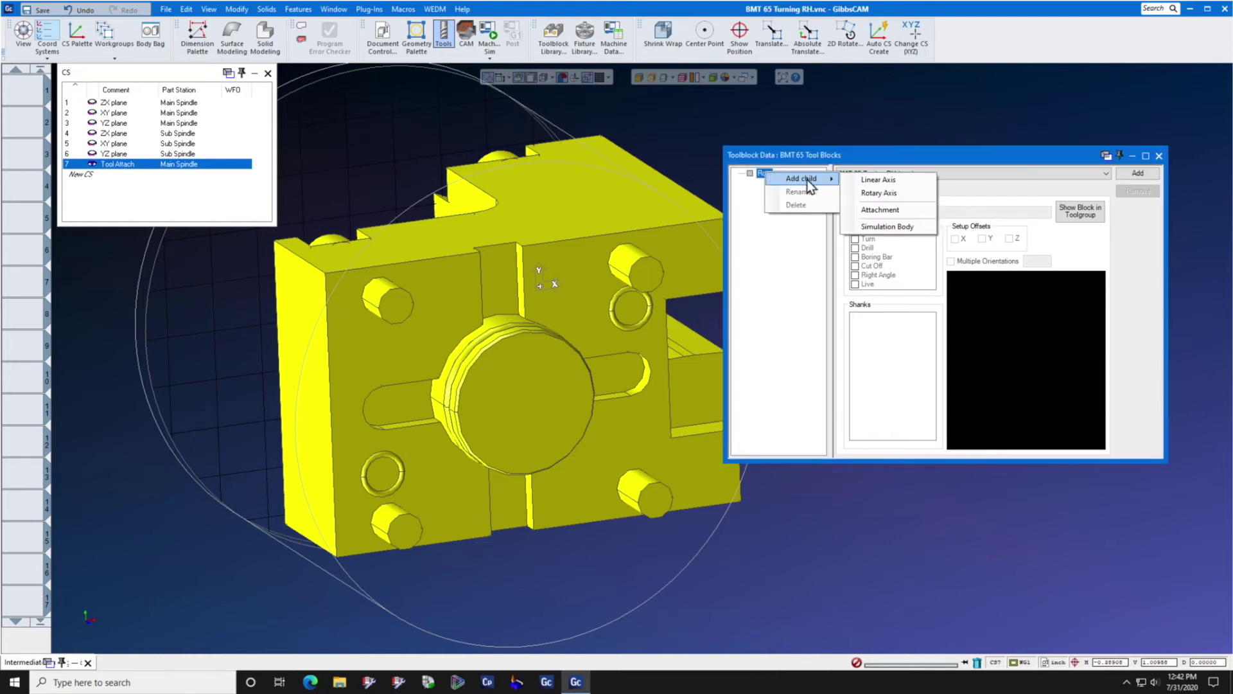
click(869, 210)
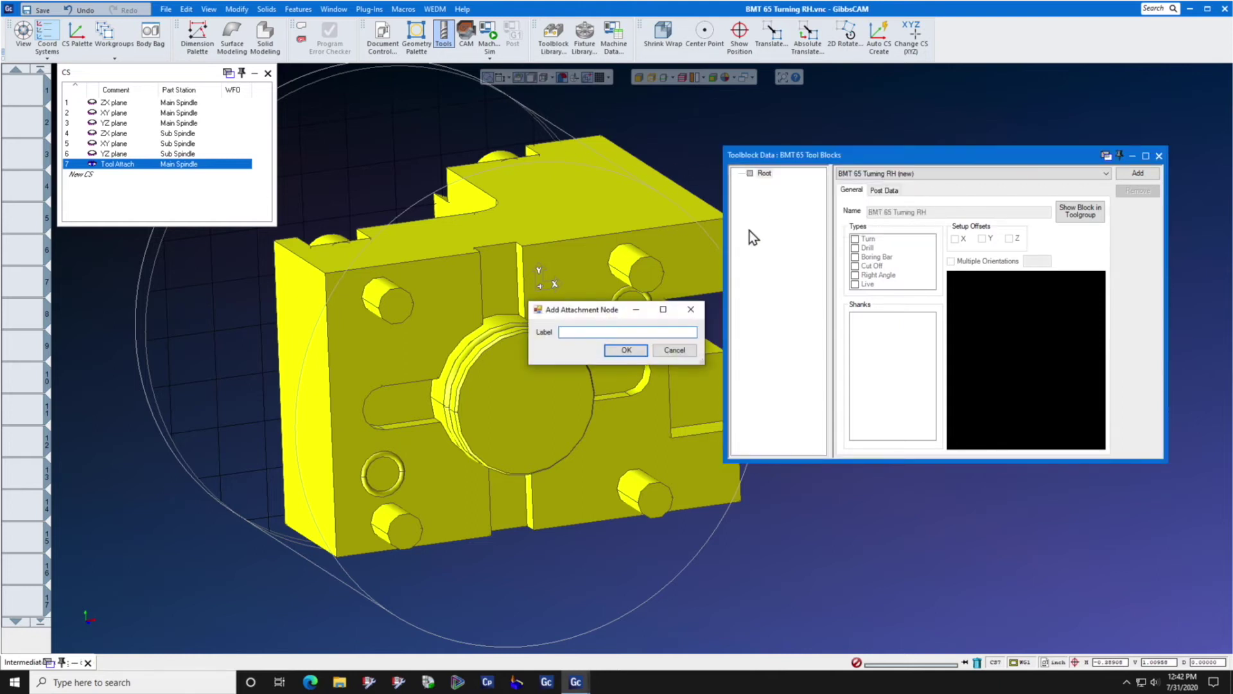
text(RH Turning)
click(625, 354)
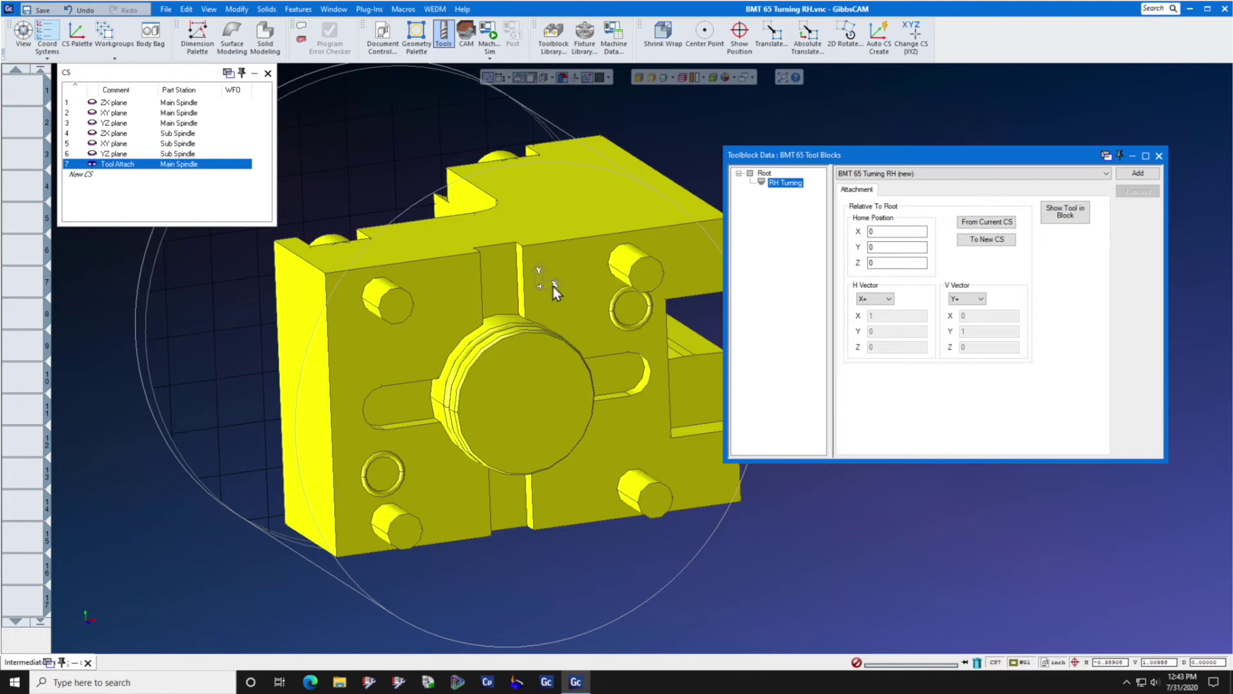
Set the RH Turning attachment's home position from the Tool Attach coordinate system
click(116, 112)
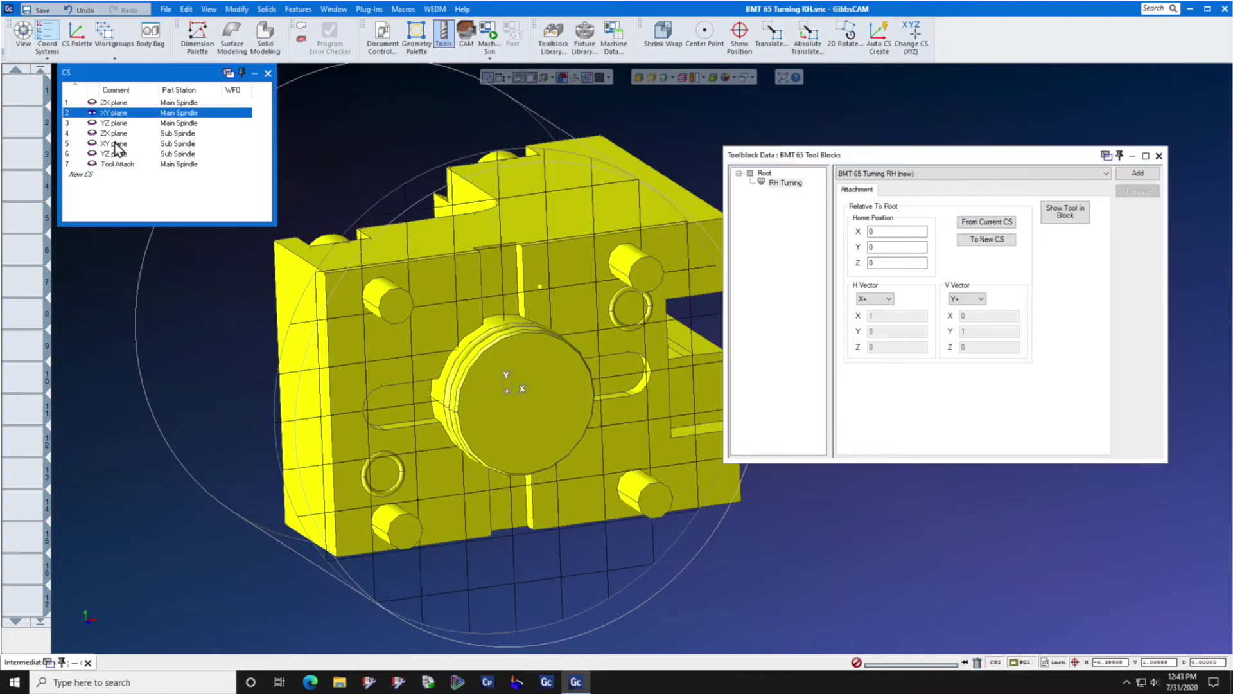
click(117, 164)
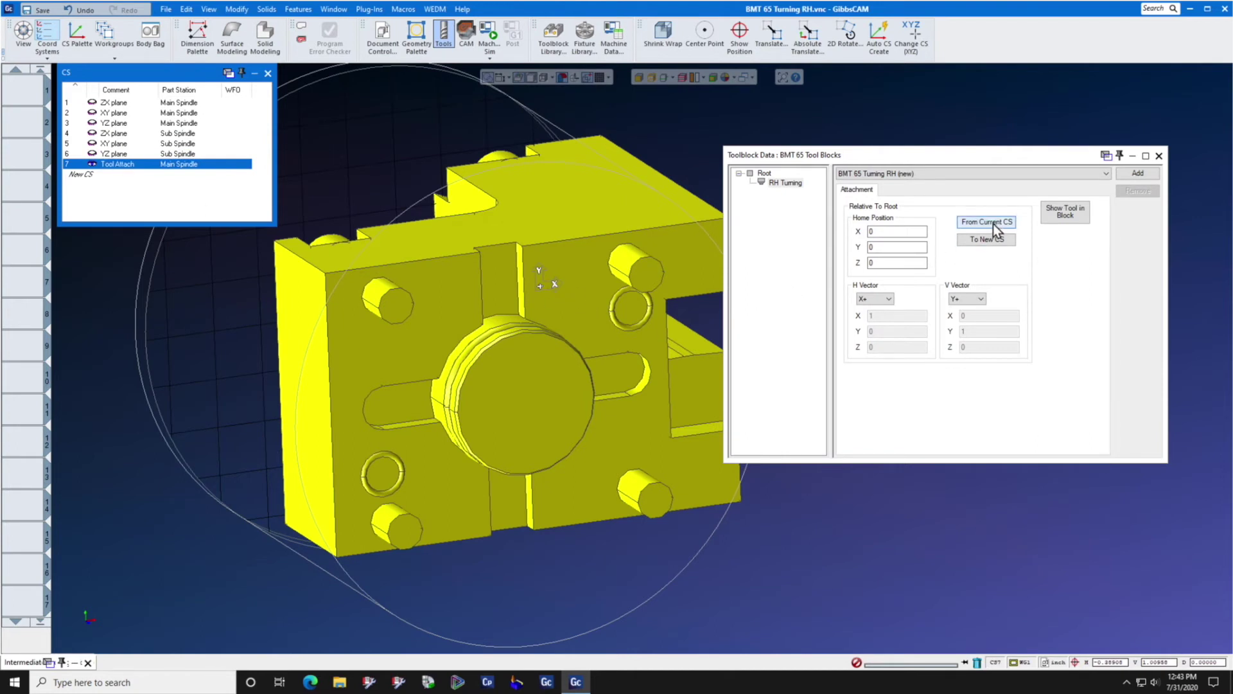
click(993, 223)
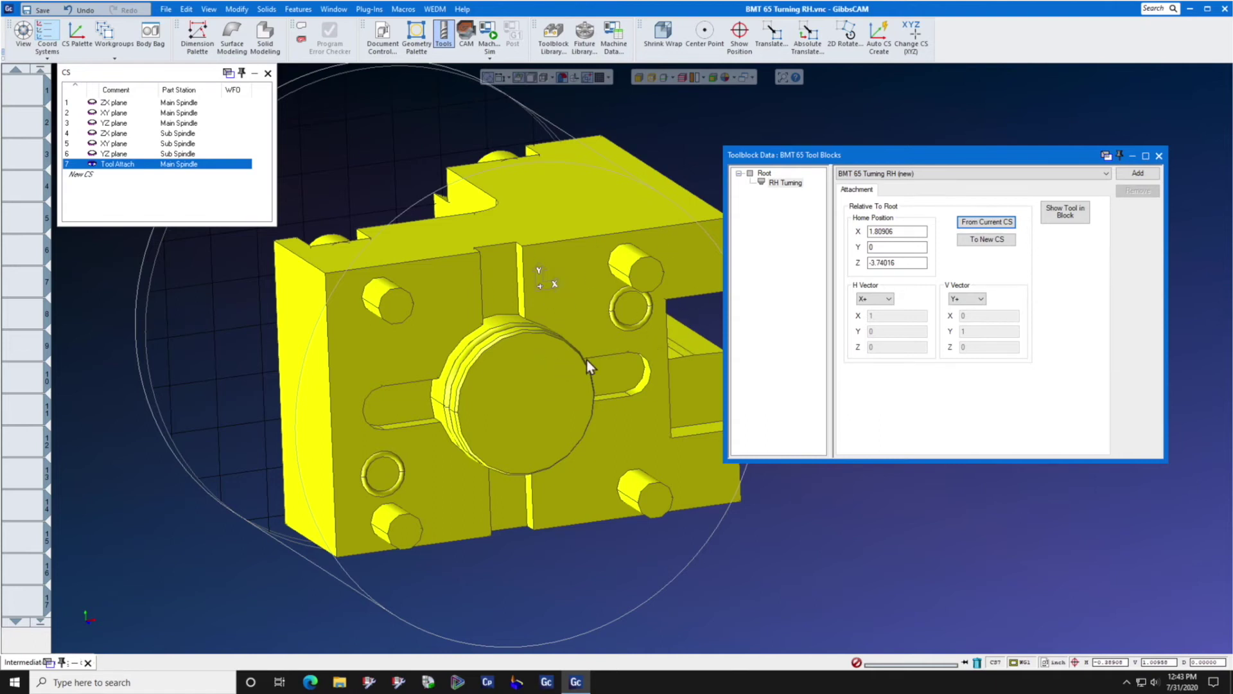
double_click(903, 247)
Add the selected body as simulation body "Turning - RH" under RH Turning, and add the BMT 65 Turning RH block to the library
right_click(782, 185)
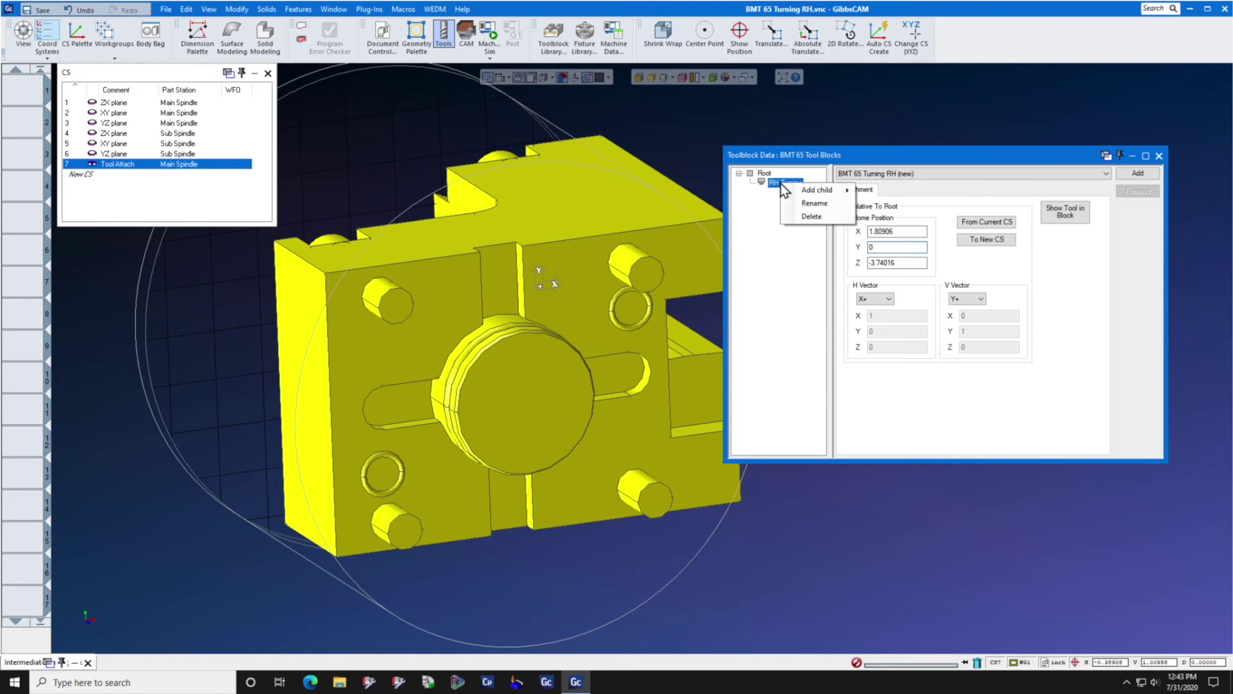
mouse_move(814, 191)
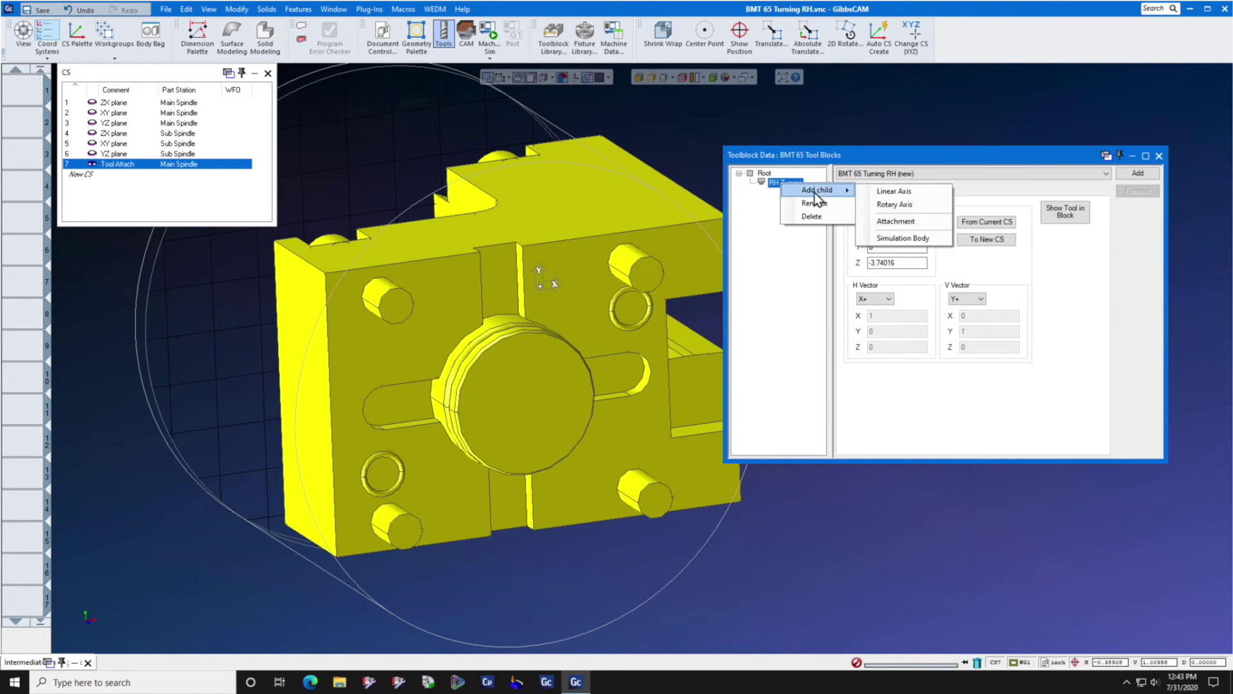
click(887, 238)
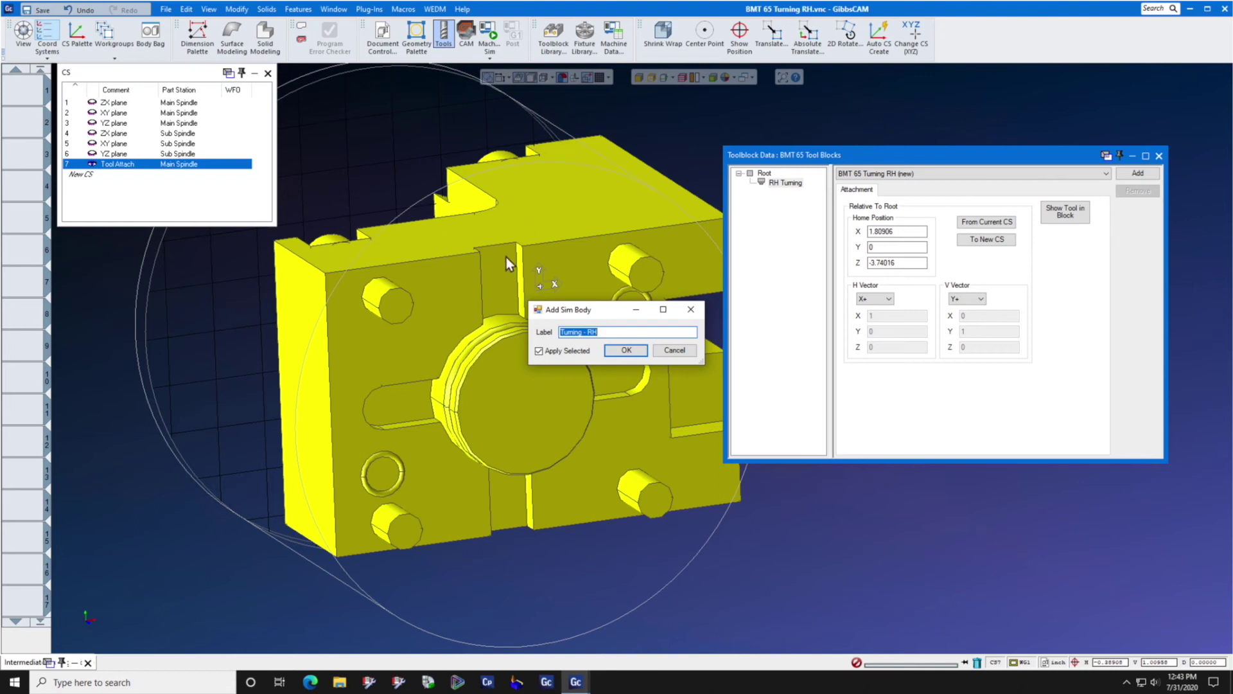
click(625, 350)
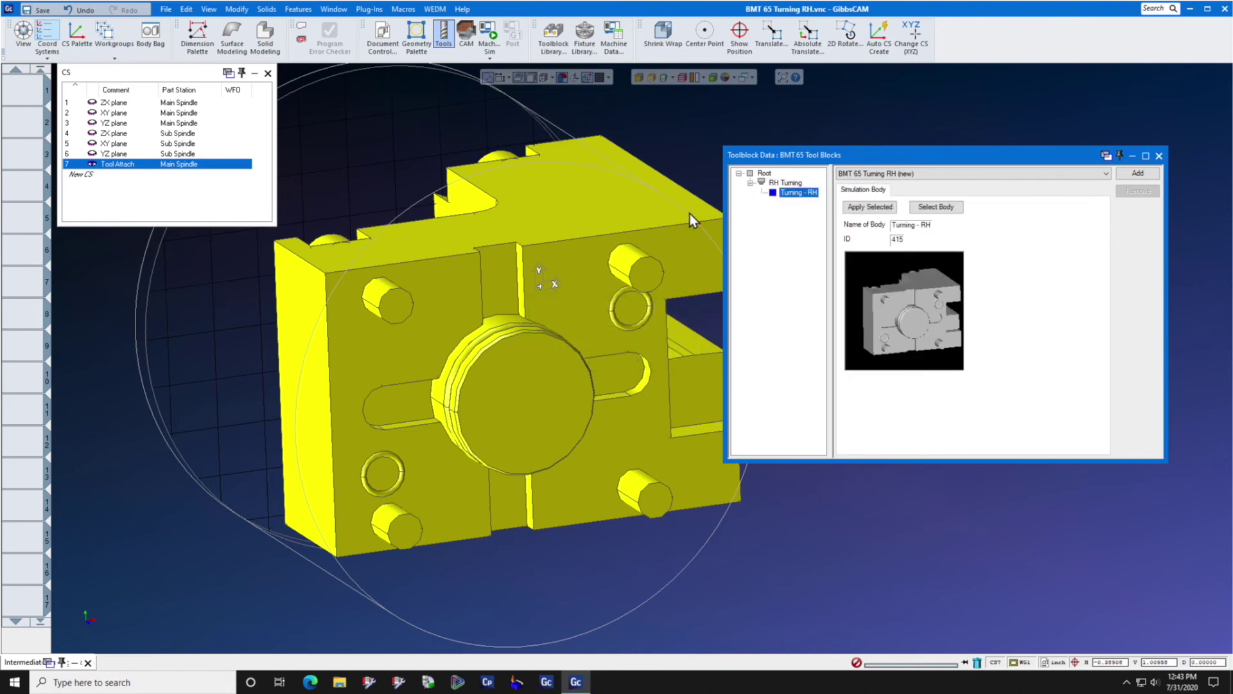
click(1151, 175)
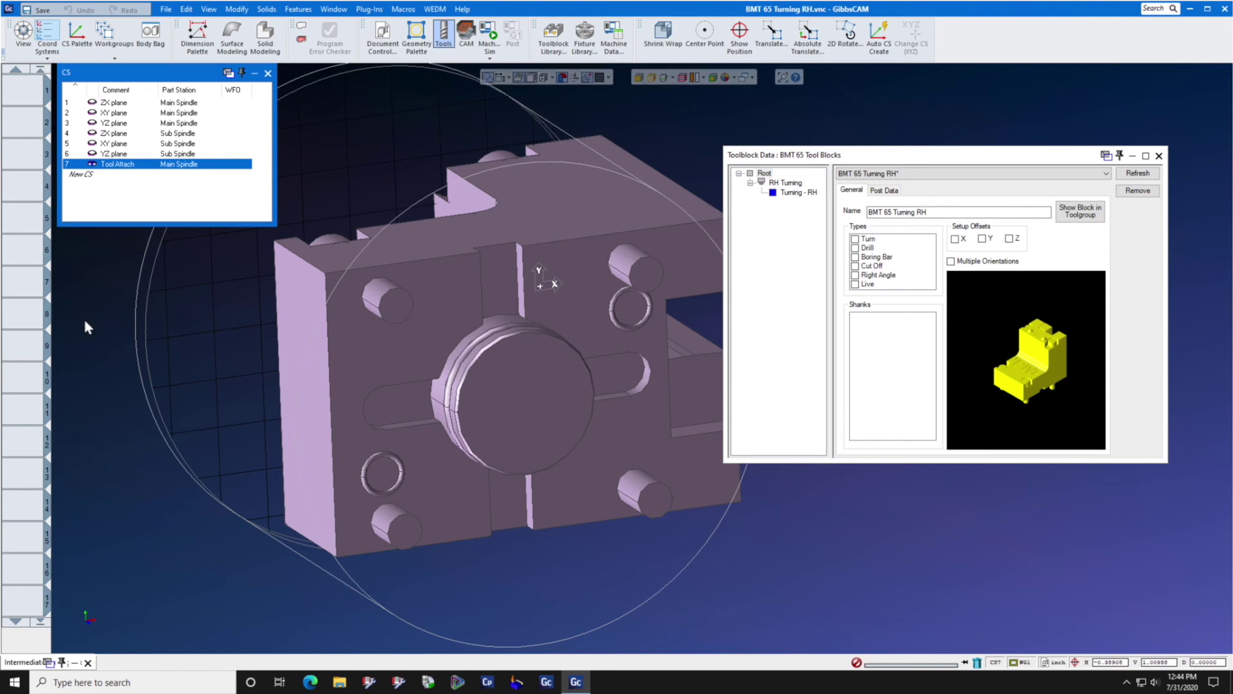
Enable multiple orientations for the BMT 65 Turning RH toolblock with a count of 2, and refresh its library entry
click(952, 266)
click(951, 262)
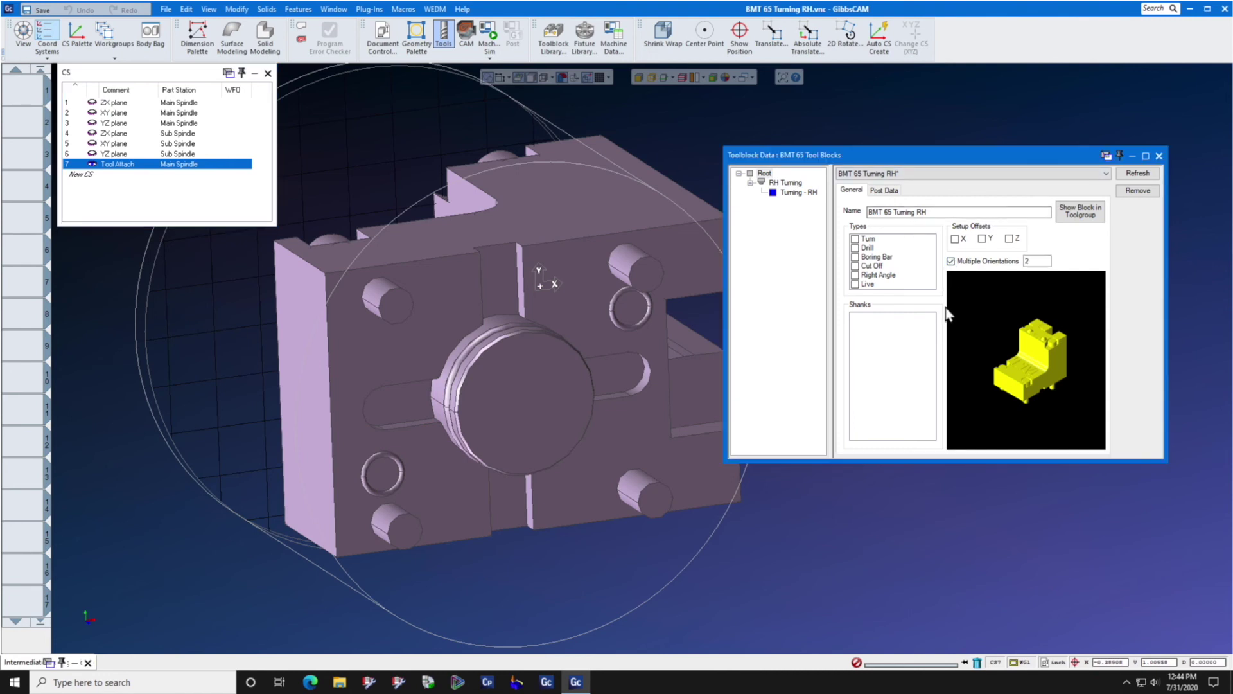
double_click(1030, 261)
click(1149, 175)
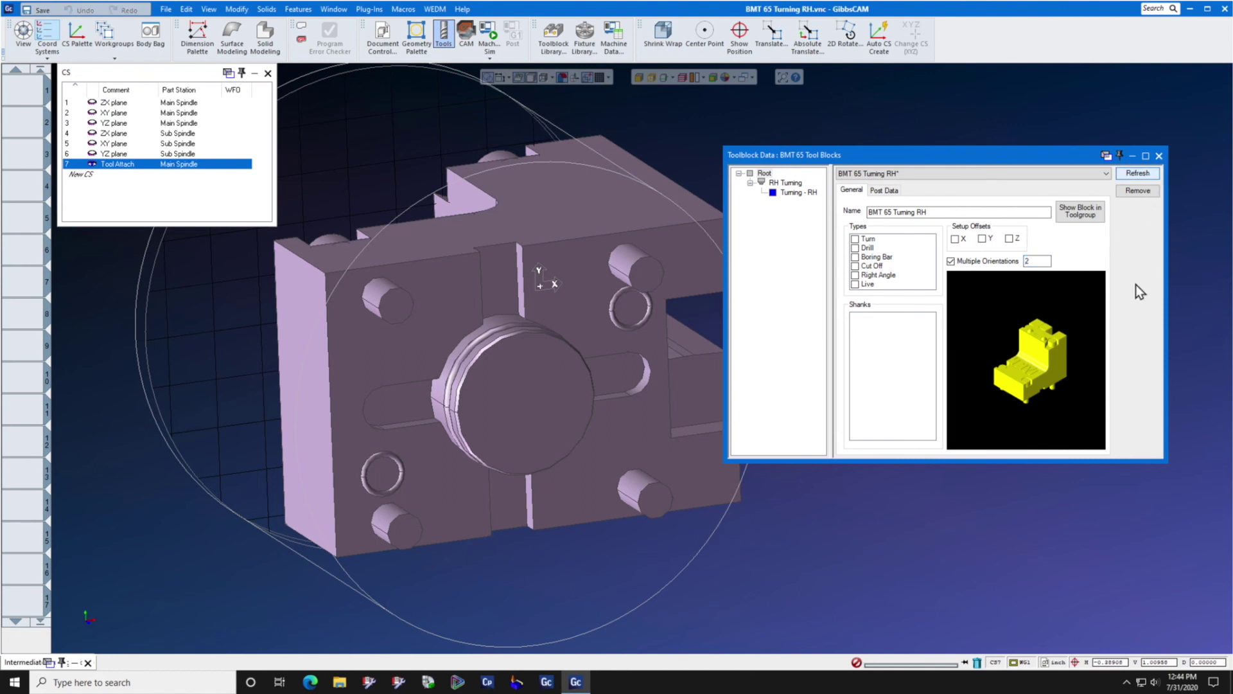